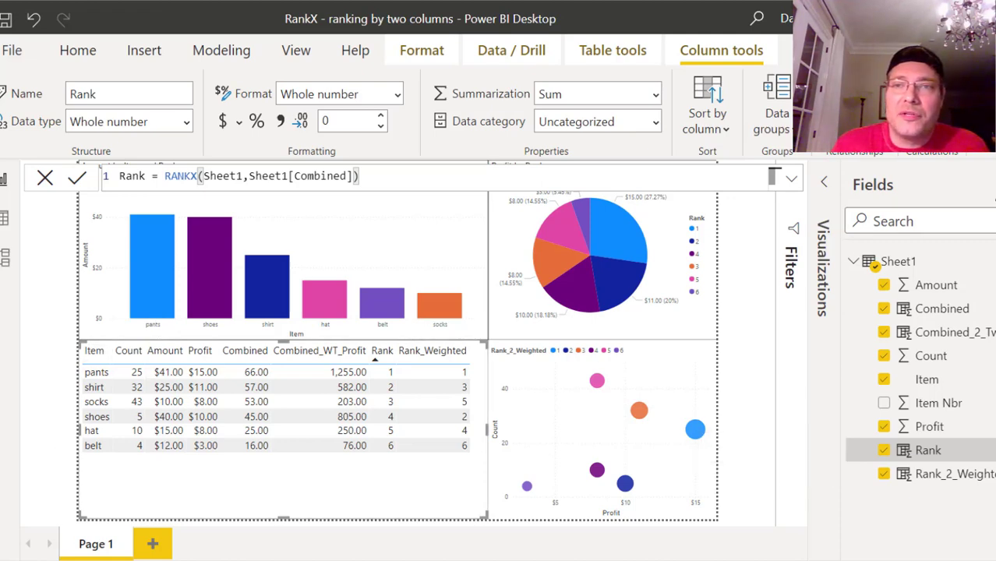
- Expand the Sheet1 fields and show the formula of the Combined column
left_click(618, 378)
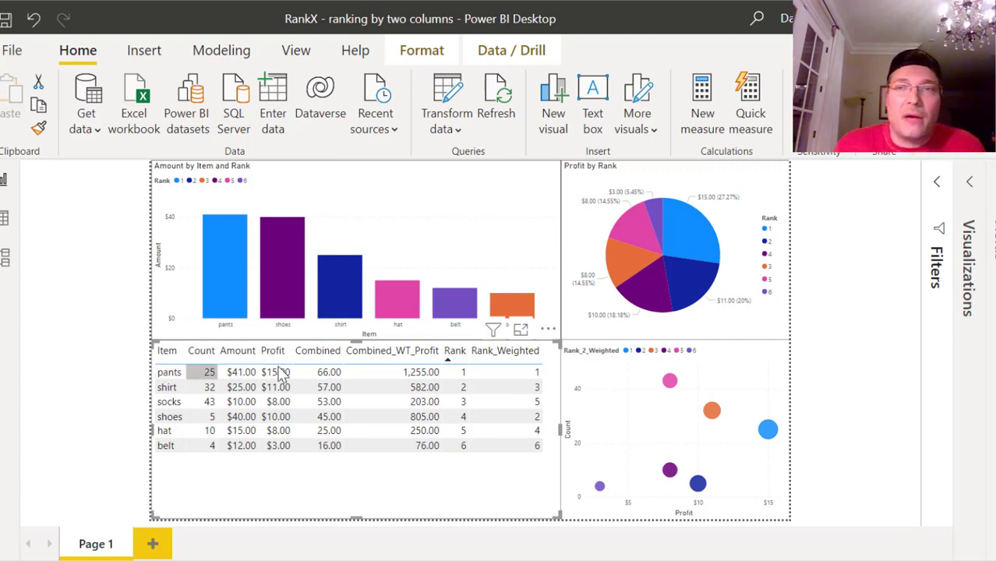
left_click(989, 257)
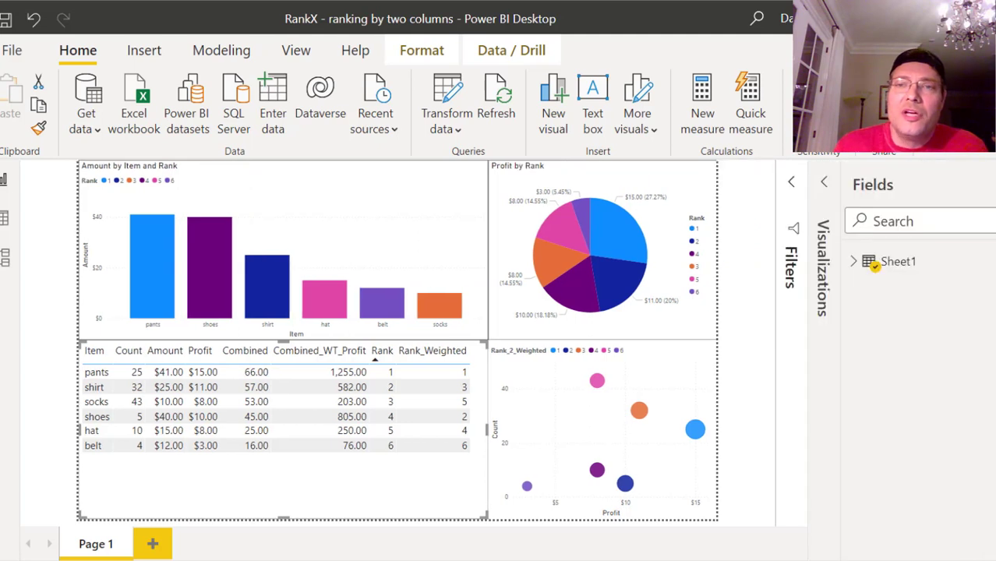
left_click(853, 262)
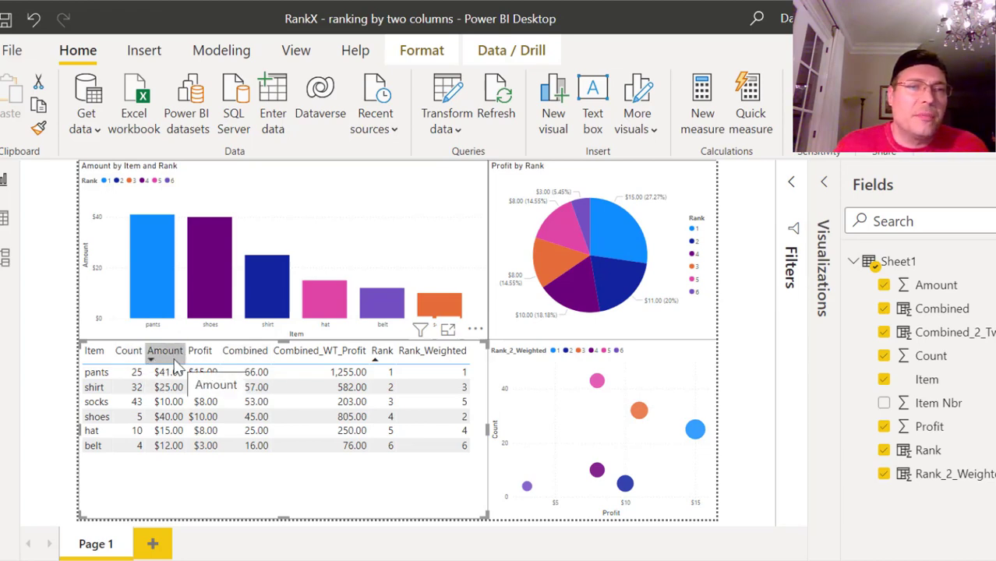
left_click(940, 310)
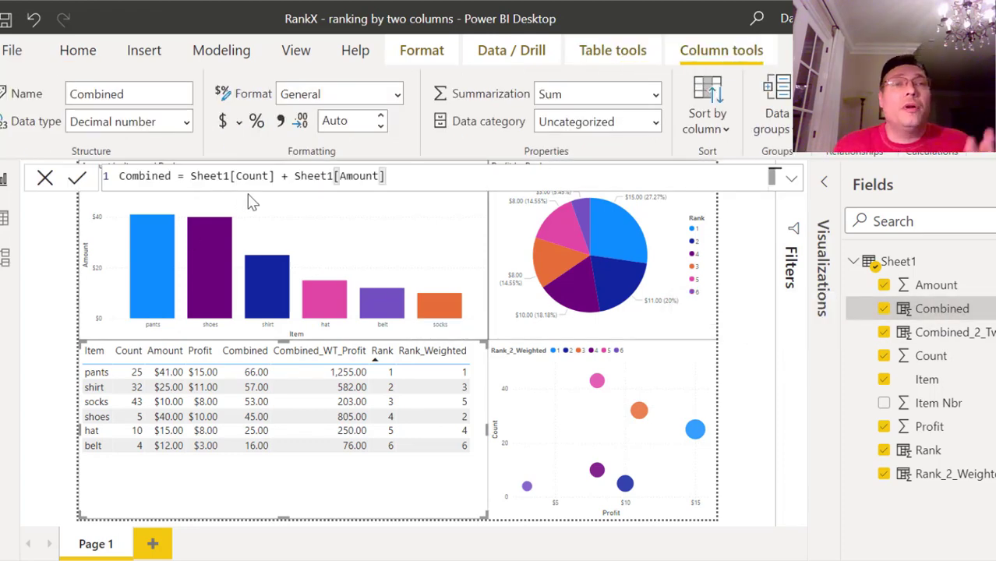
left_click(402, 173)
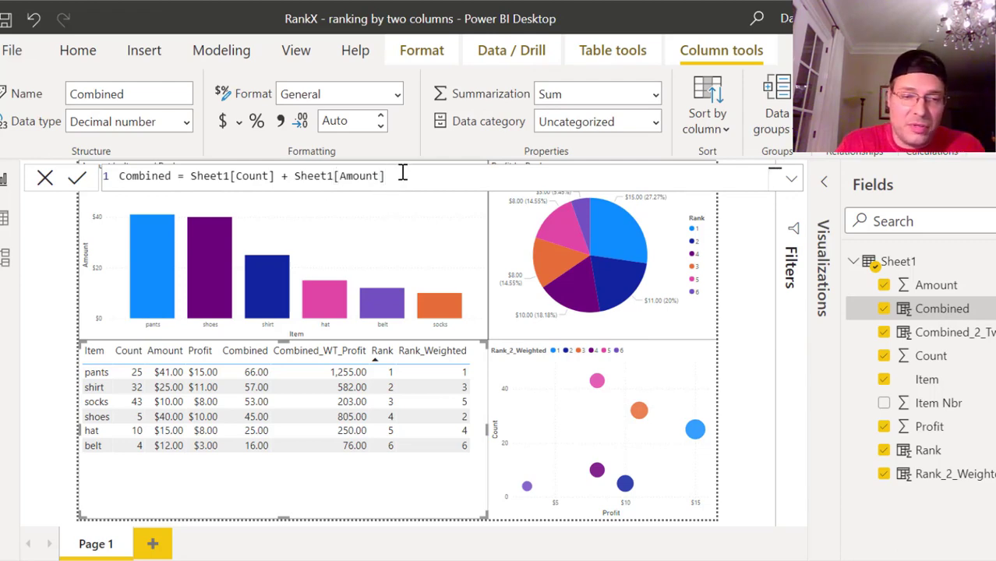
type("+ Sh")
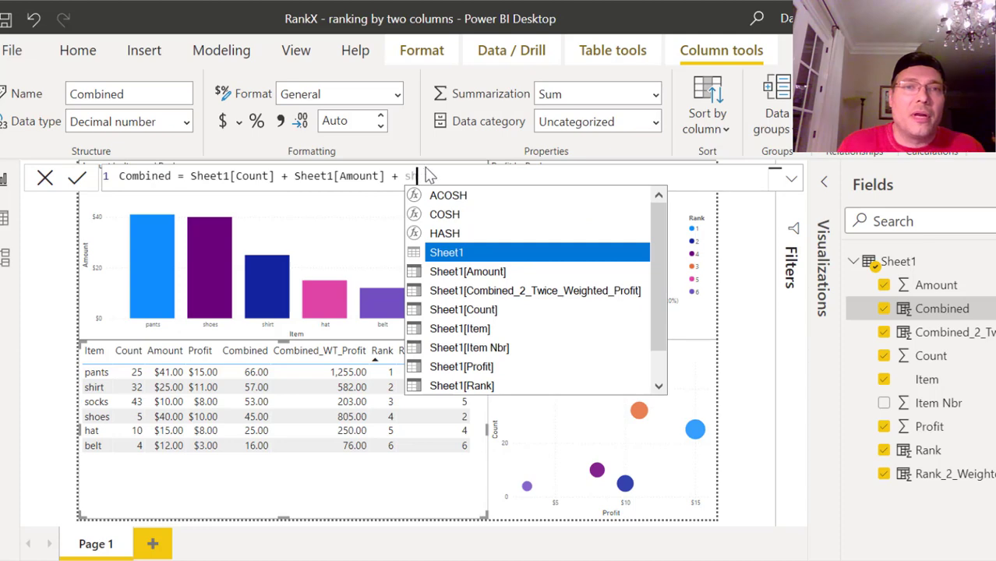
key("BackSpace")
key("BackSpace")
key("BackSpace")
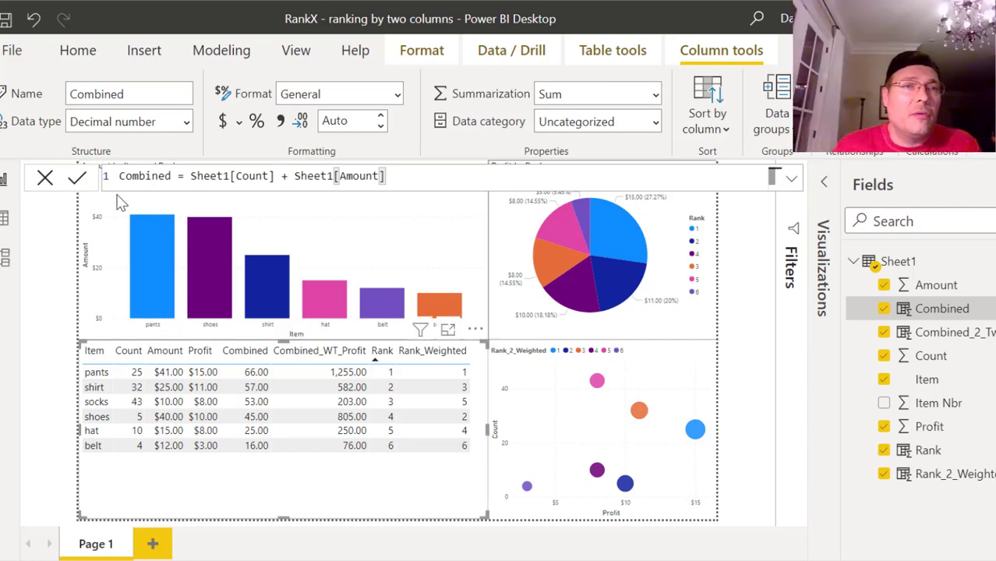
left_click(45, 180)
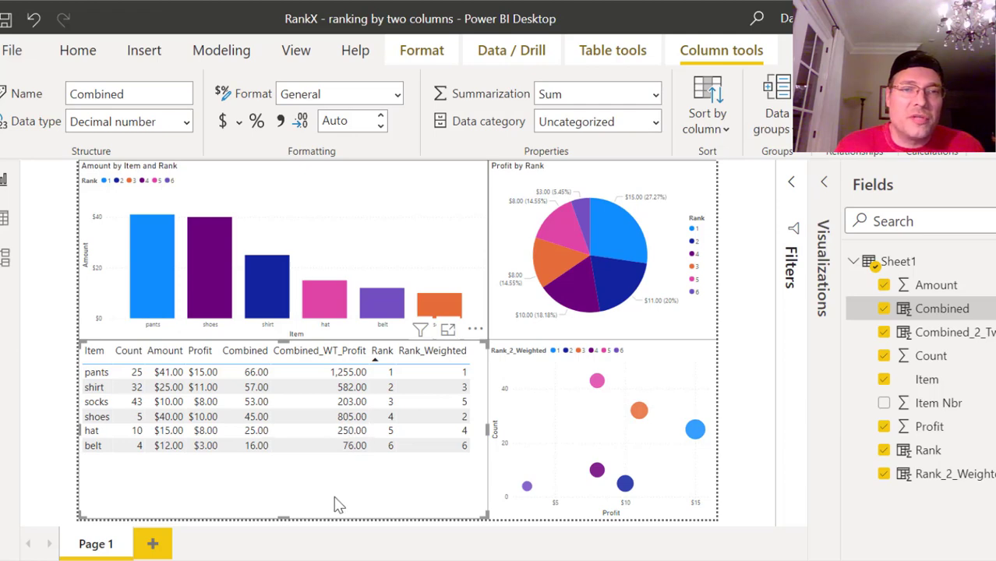
left_click(825, 185)
left_click(834, 275)
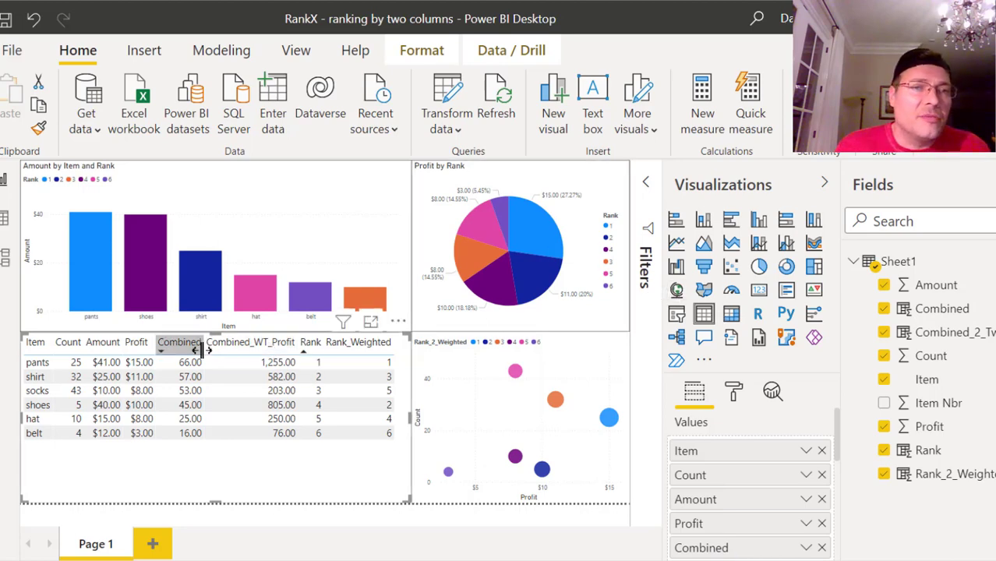
left_click(824, 183)
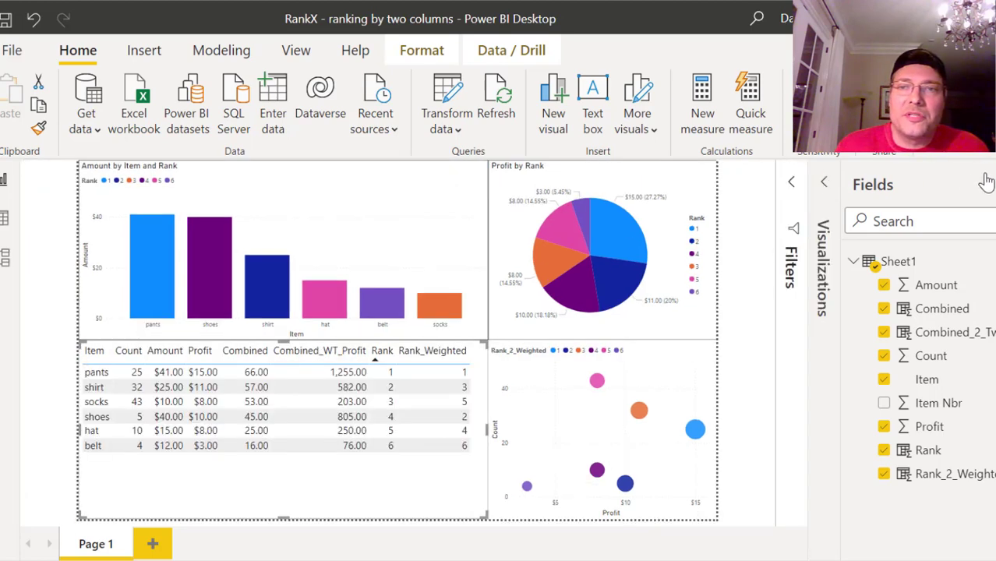
left_click(974, 185)
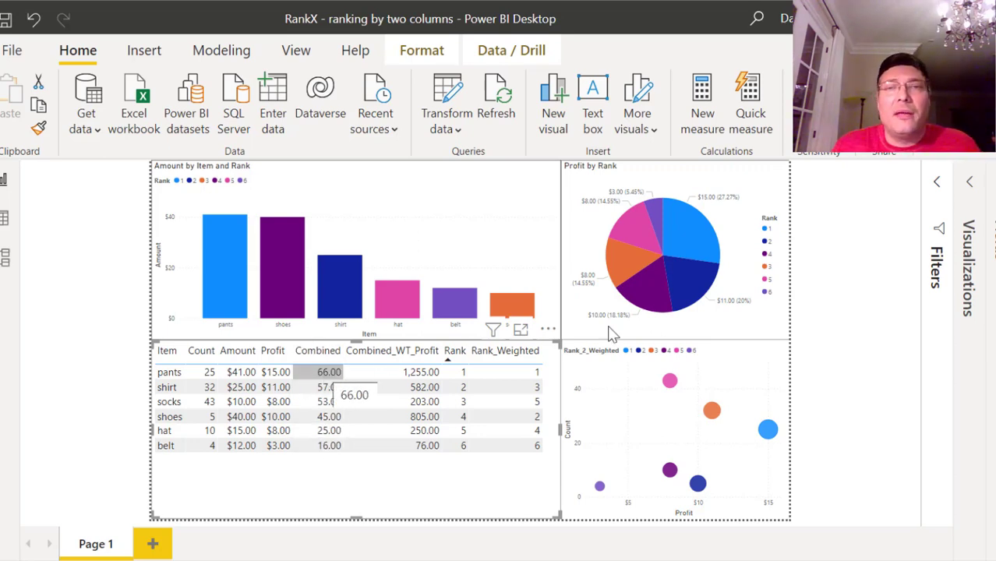
- Expand the Sheet1 fields again and examine the Combined column and the RANKX formula of the Rank column
left_click(988, 233)
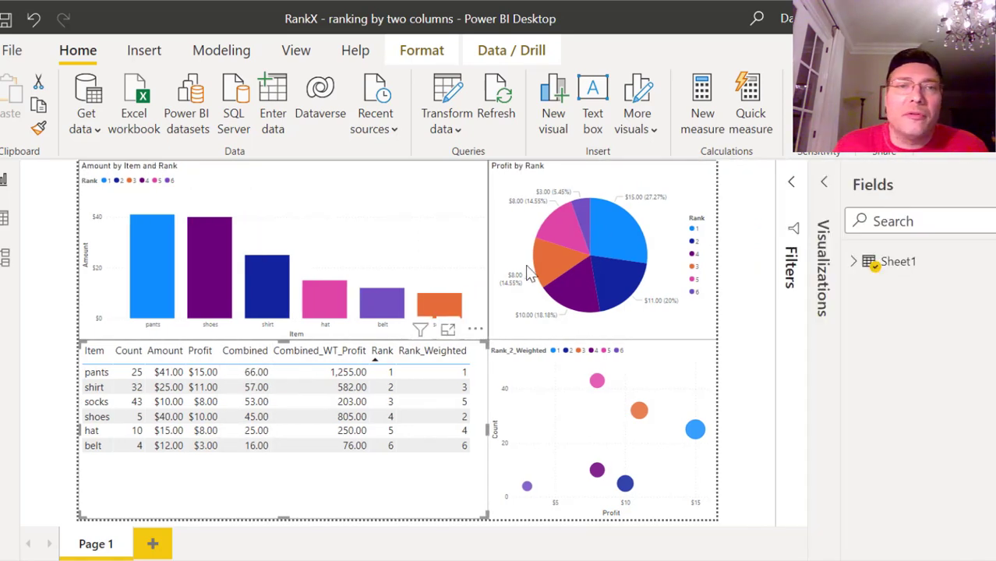
left_click(856, 263)
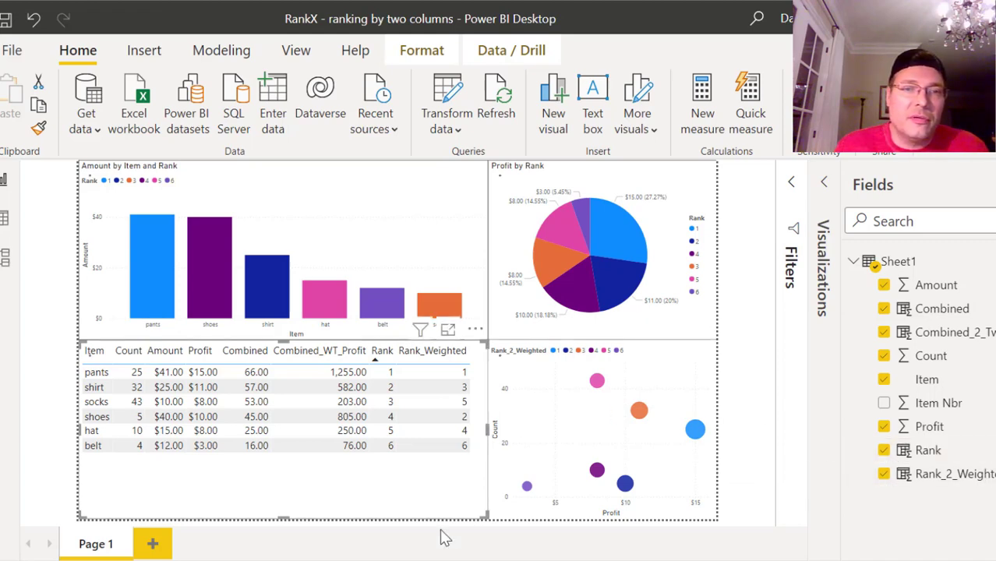
left_click(909, 450)
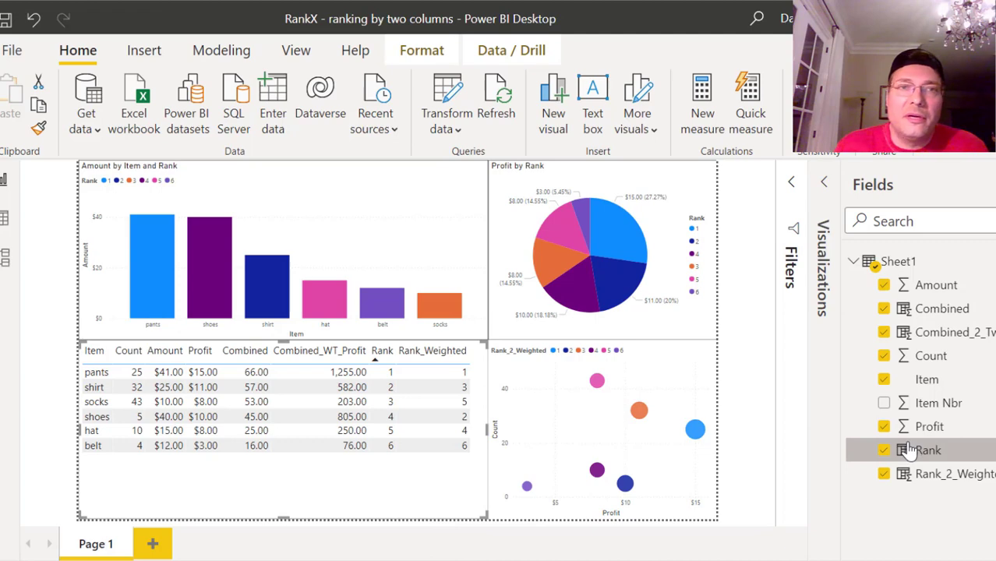
left_click(898, 309)
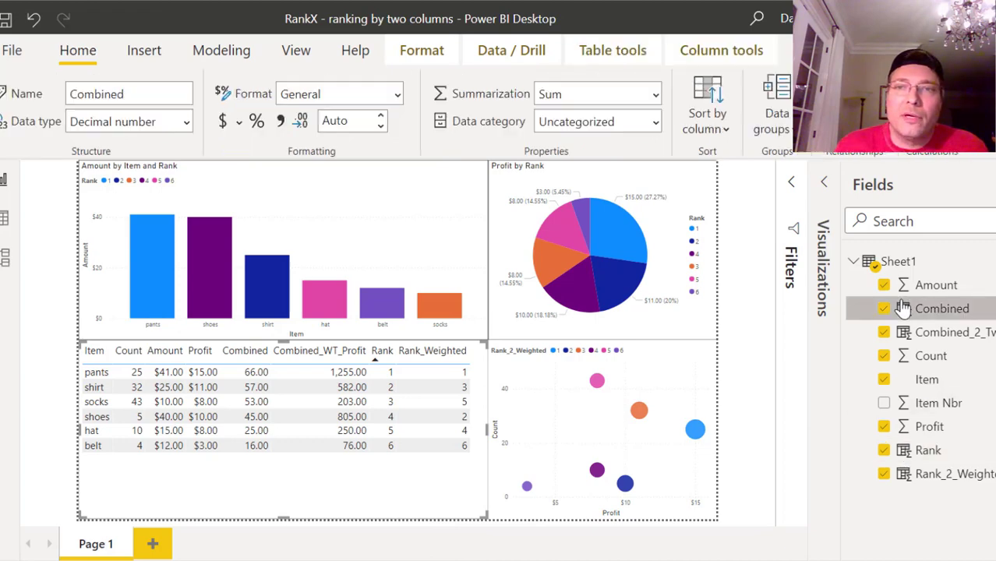
left_click(921, 460)
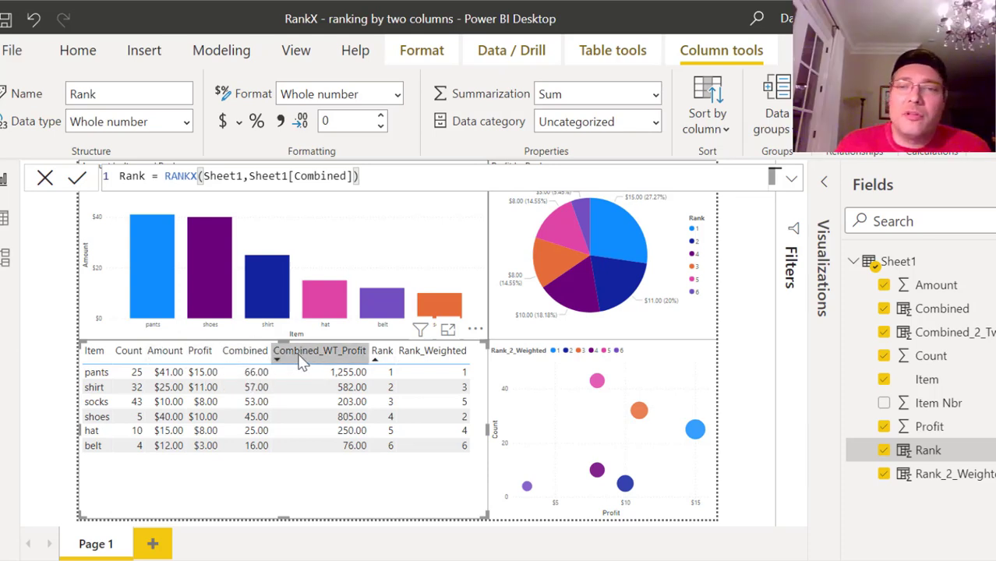
- Show the formula of the Combined_2_Twice_Weighted_Profit column
left_click(954, 333)
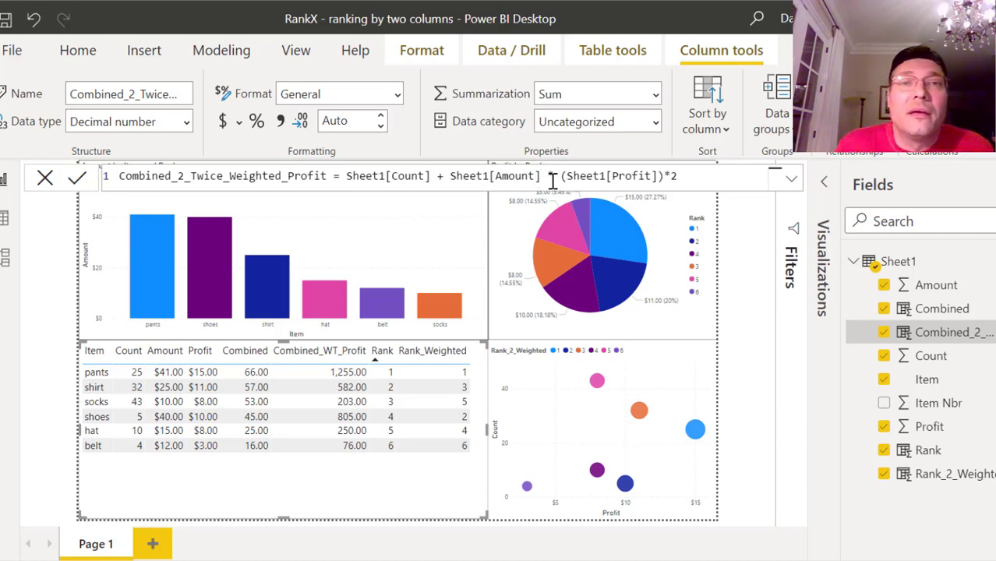
type("2")
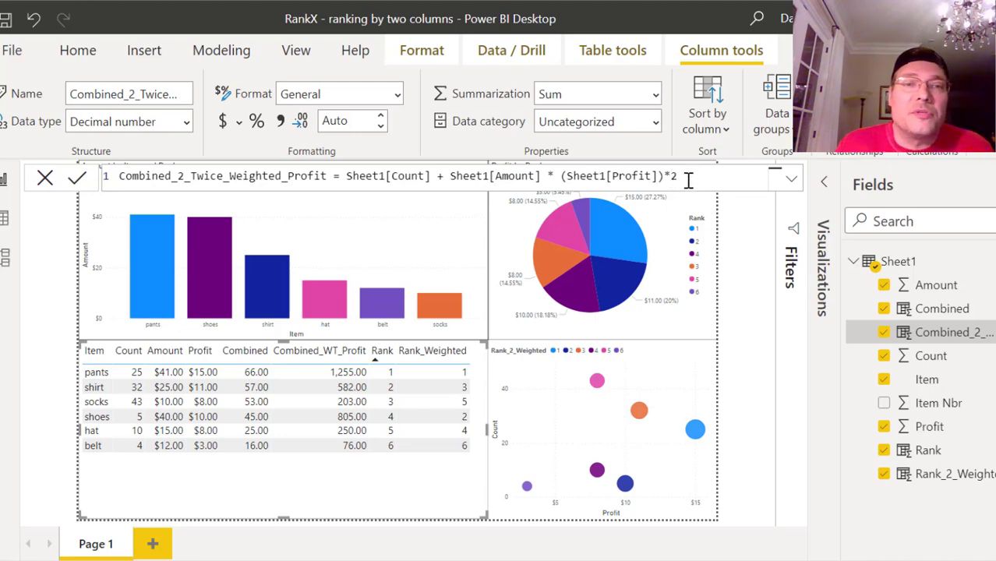
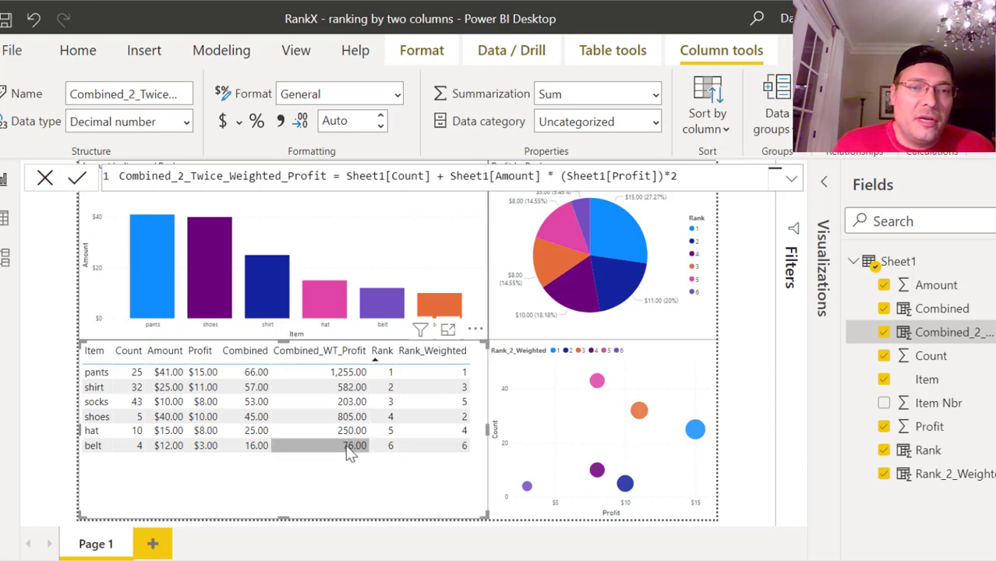
left_click(558, 177)
key("BackSpace")
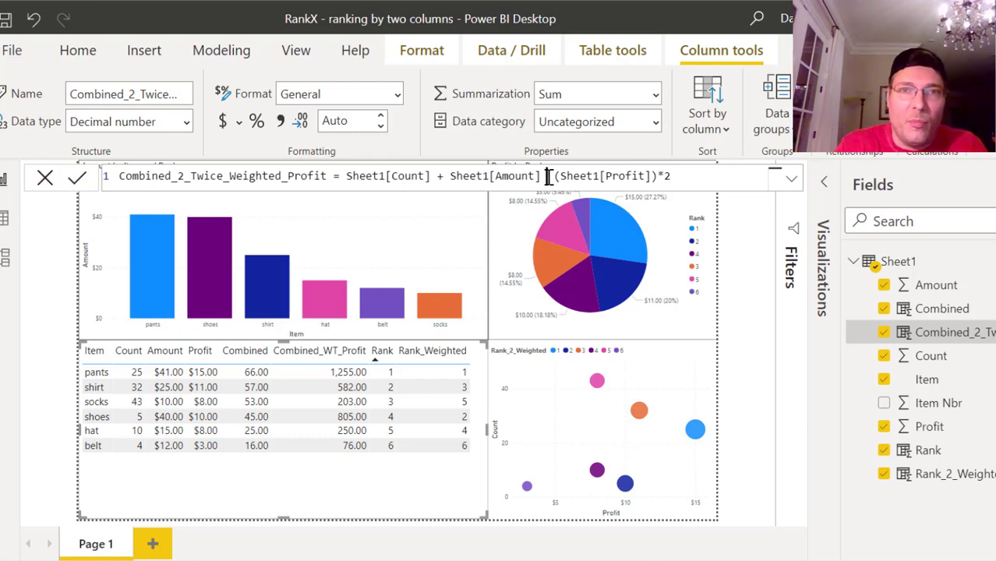
type("+")
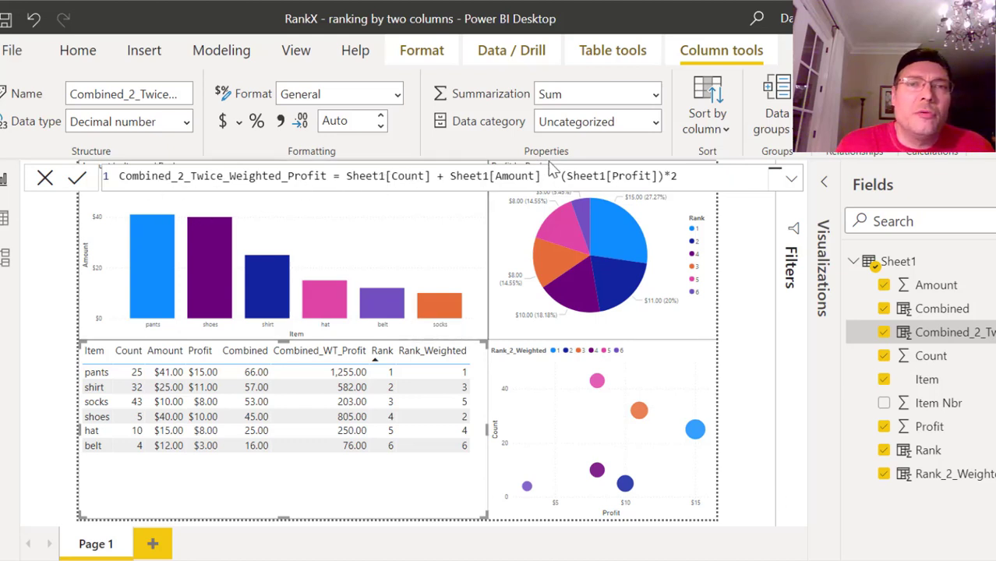
- Change the operator between Count and Amount to multiplication in the Combined_2_Twice_Weighted_Profit formula and apply it
left_click(437, 176)
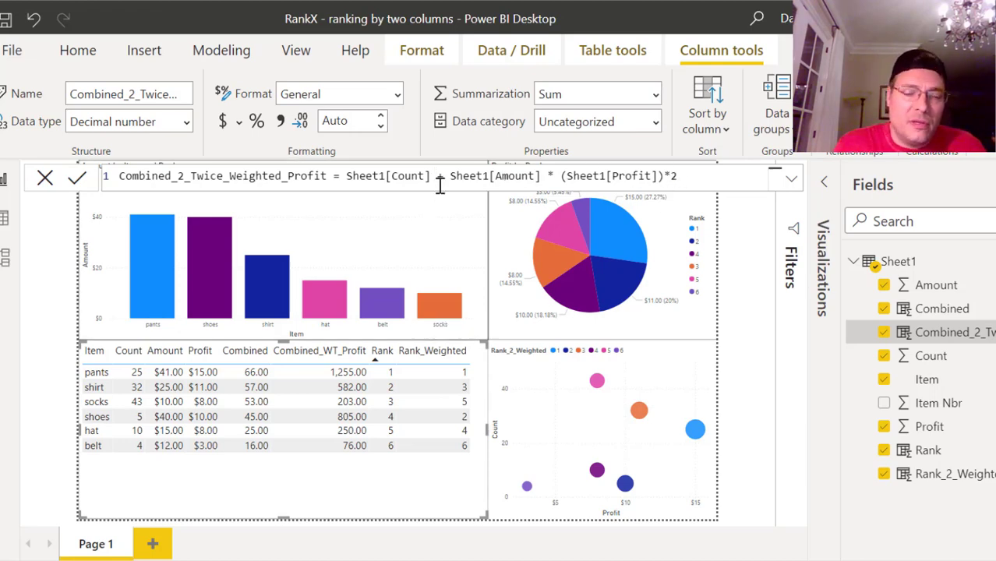
key("Delete")
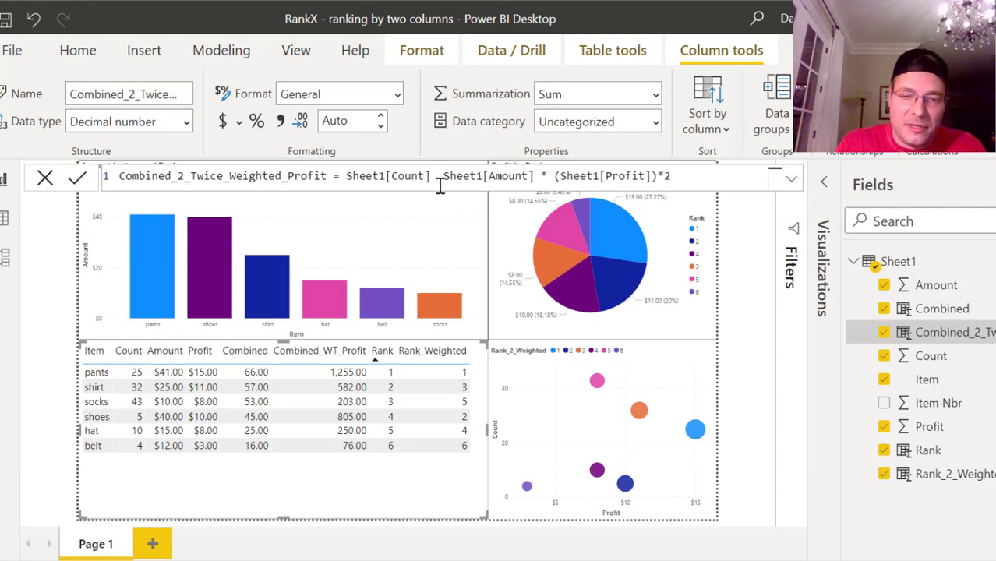
type("*")
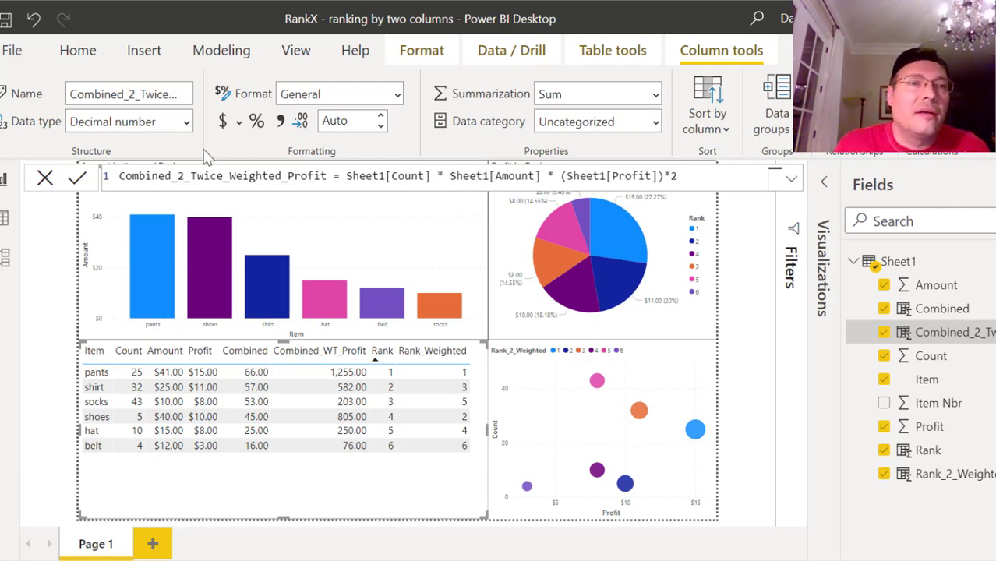
left_click(76, 181)
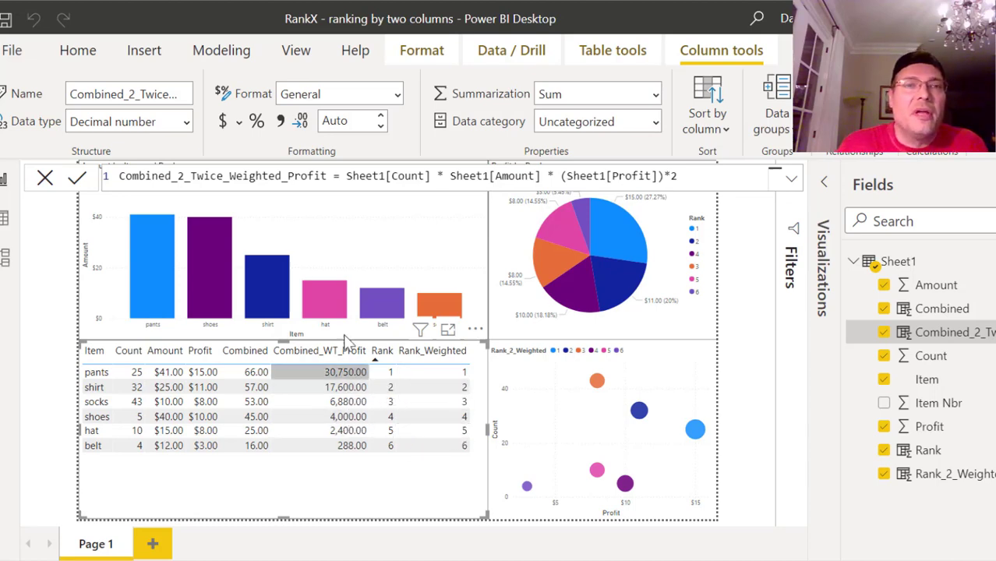
- Restore the addition operator between Count and Amount in the Combined_2_Twice_Weighted_Profit formula and apply it
left_click(448, 181)
key("BackSpace")
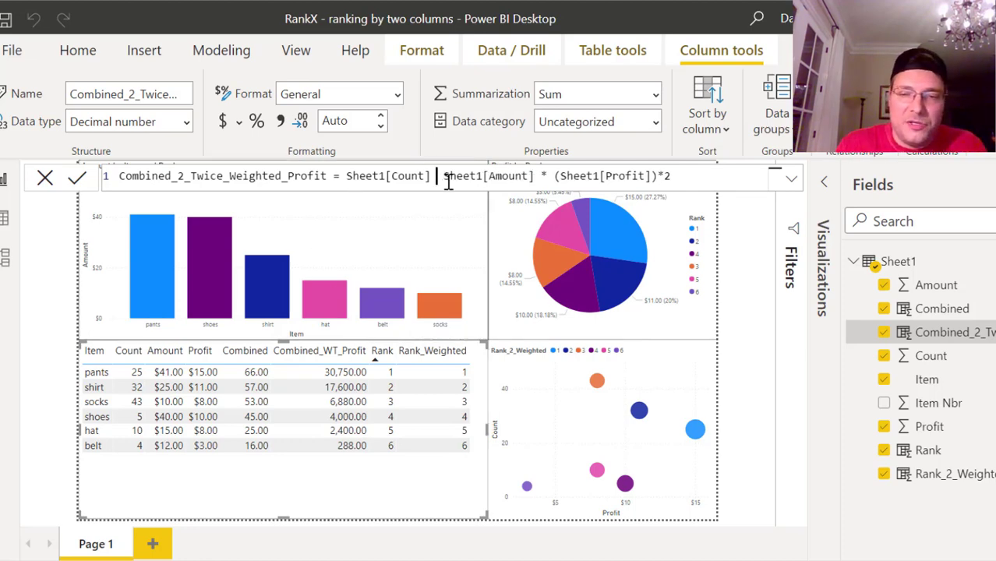
type("+")
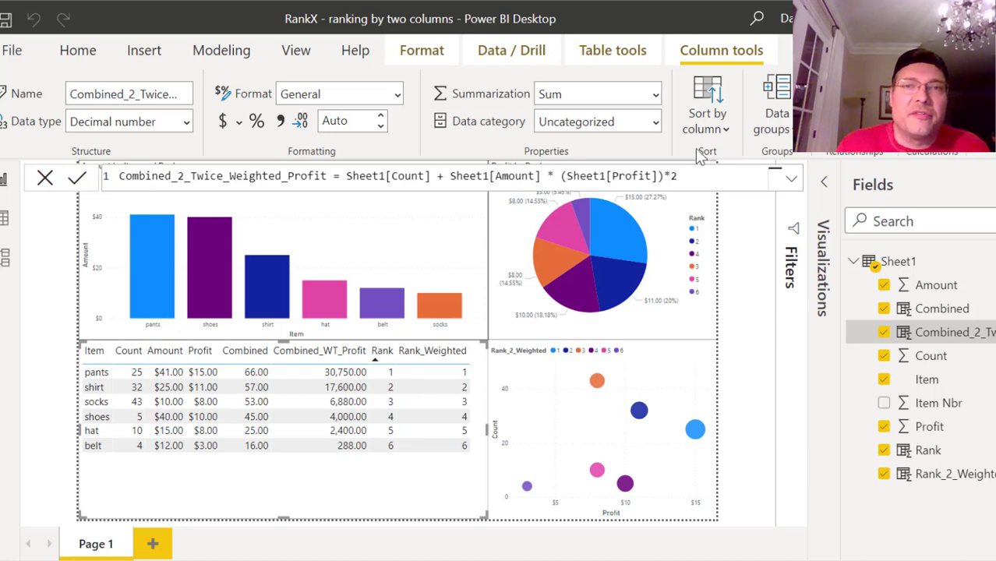
left_click(77, 178)
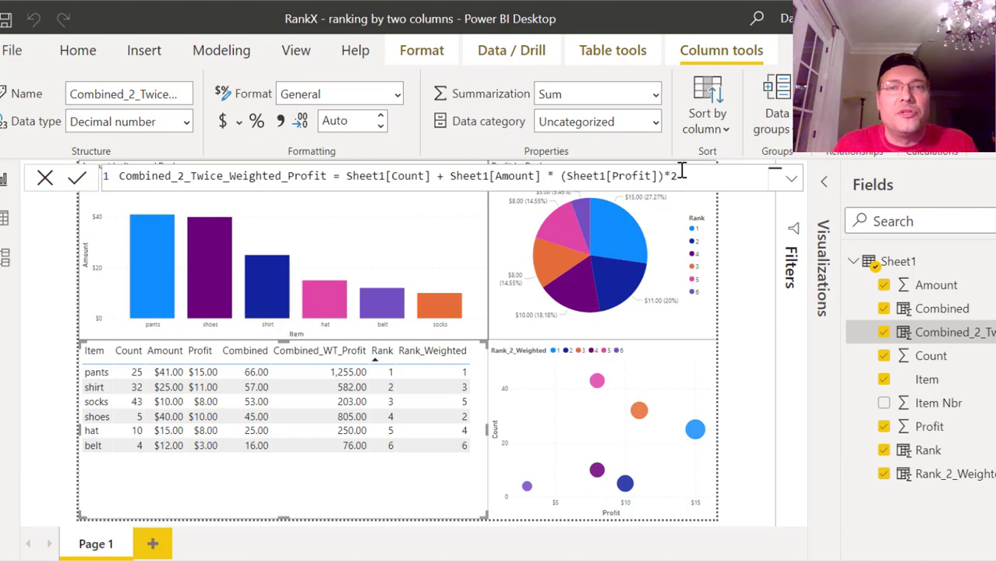
- Examine the *2 multiplier ending the Combined_2_Twice_Weighted_Profit formula, and the RANKX formula of Rank_2_Weighted, leaving both unedited
left_click_drag(682, 176, 673, 175)
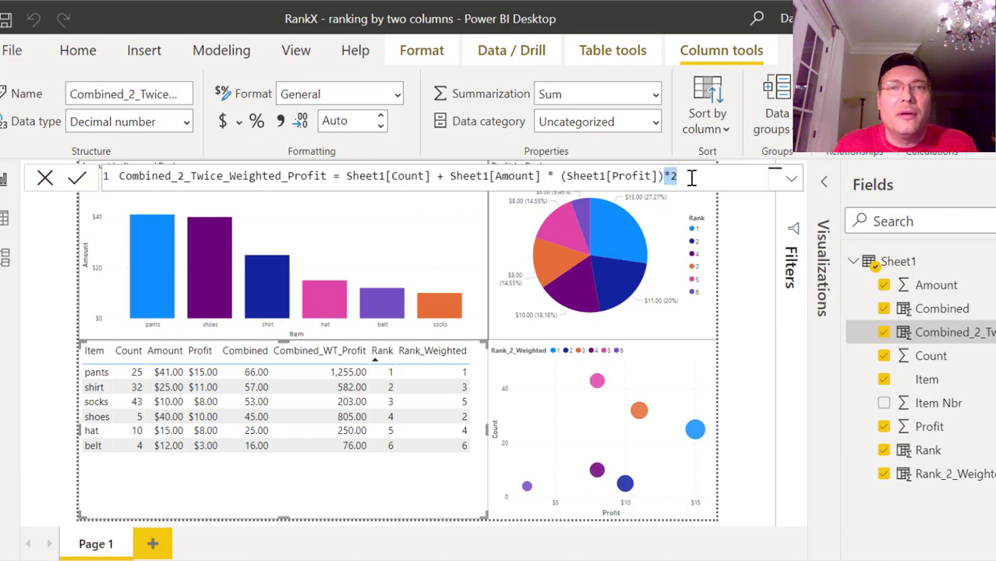
left_click(691, 178)
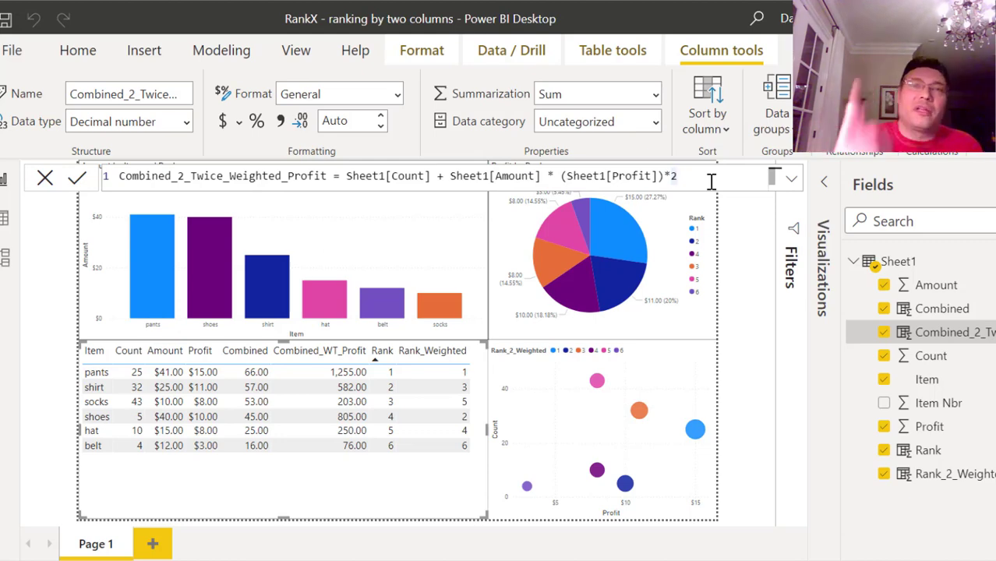
left_click(44, 180)
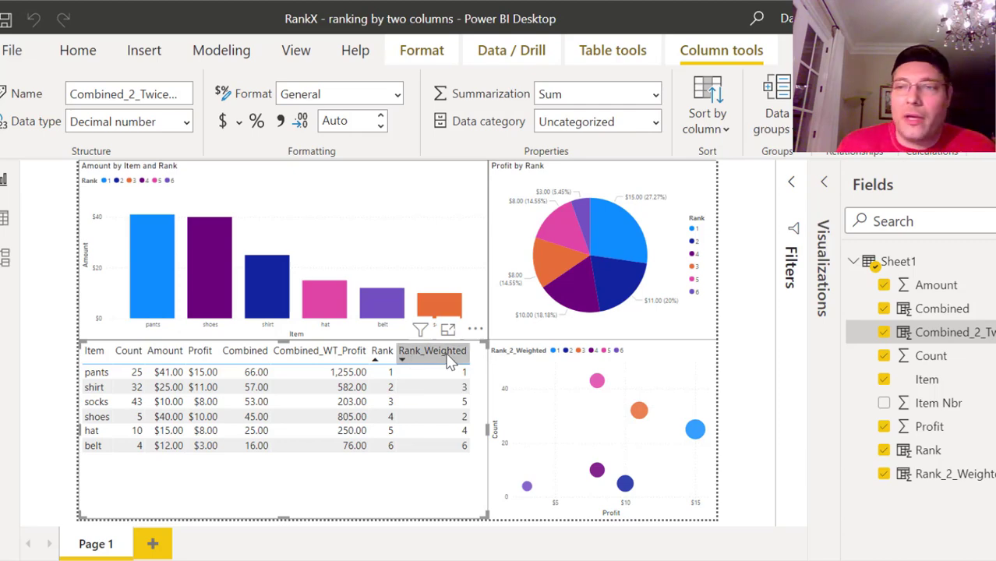
left_click(944, 478)
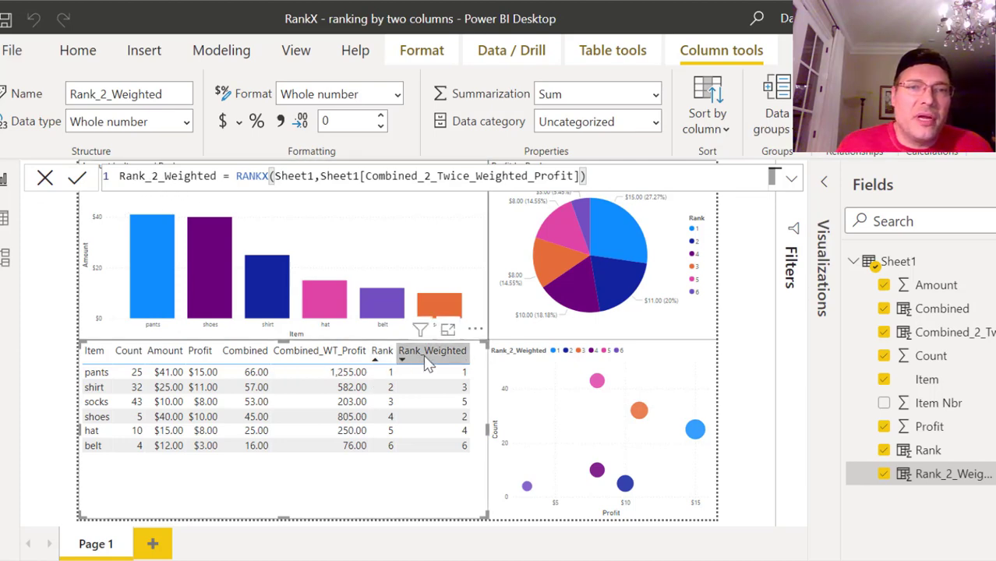
left_click(45, 177)
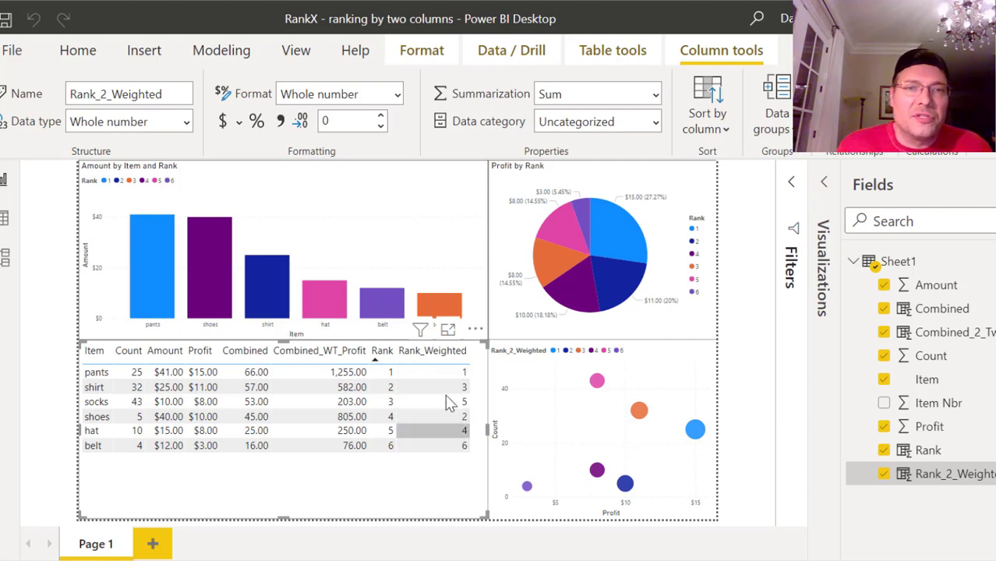
- Sort the item table by Rank_Weighted in ascending order
left_click(441, 361)
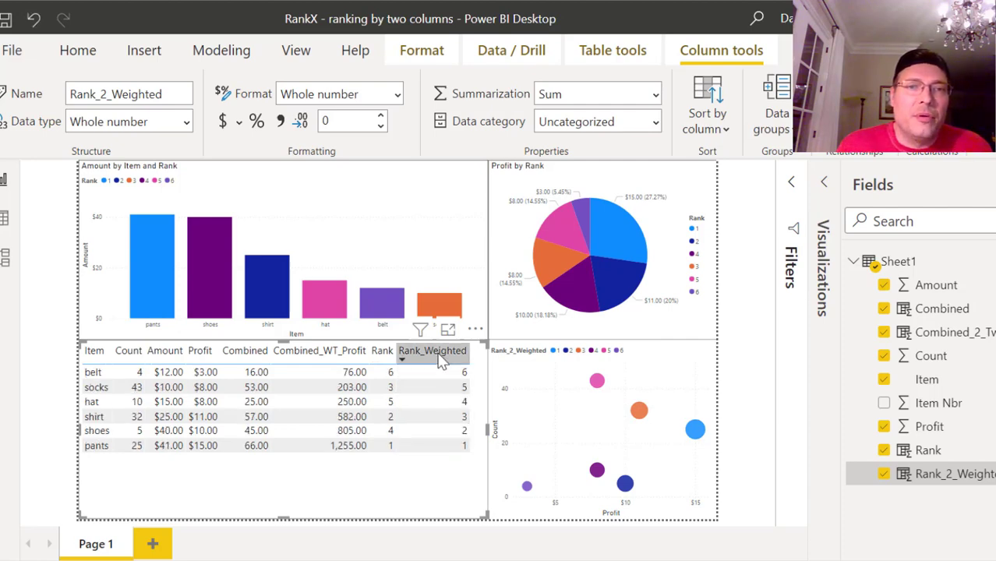
left_click(439, 357)
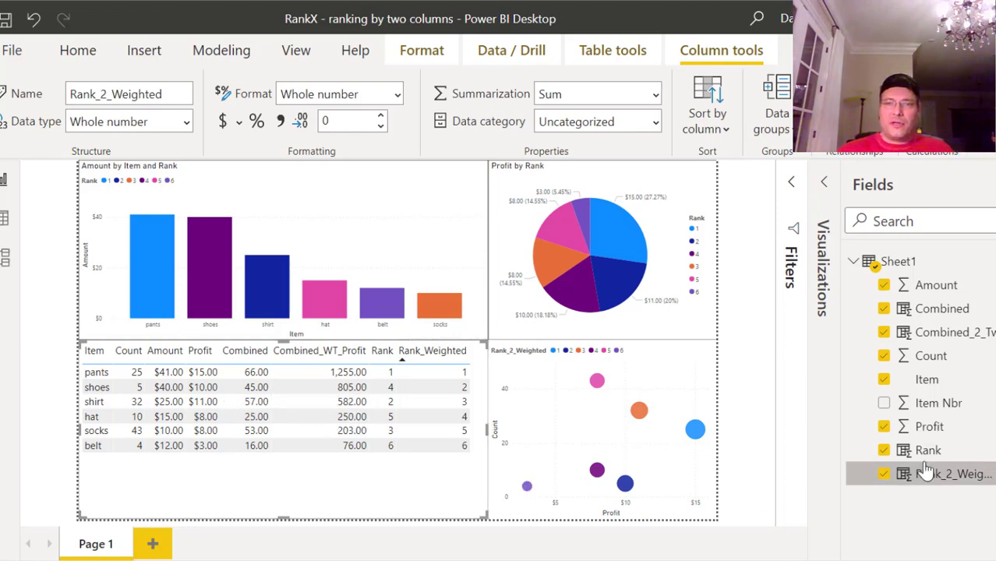
- Review the DAX formulas of the Combined, Combined_2_Twice_Weighted_Profit and Rank calculated columns without editing them
left_click(941, 308)
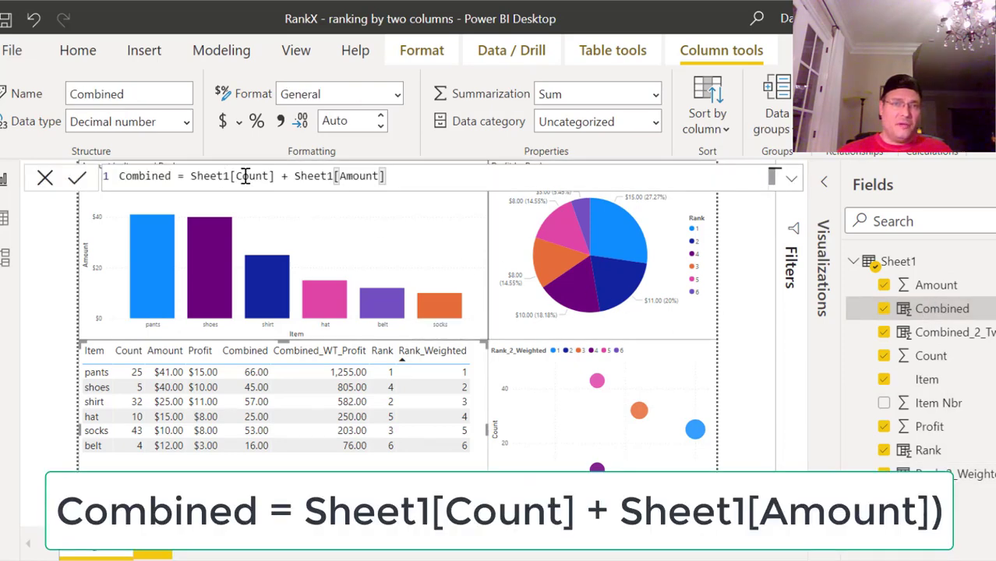
left_click(936, 333)
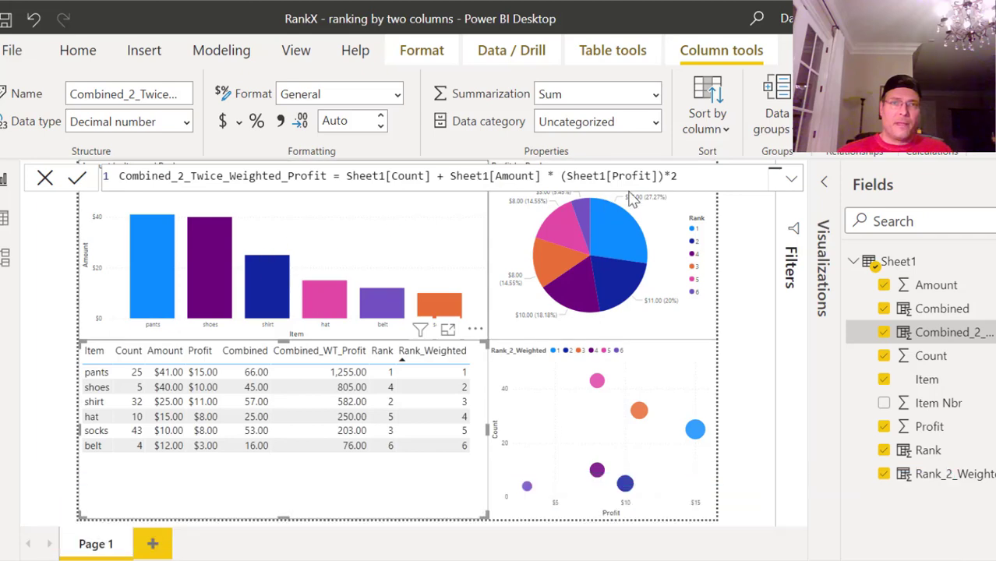
left_click(943, 455)
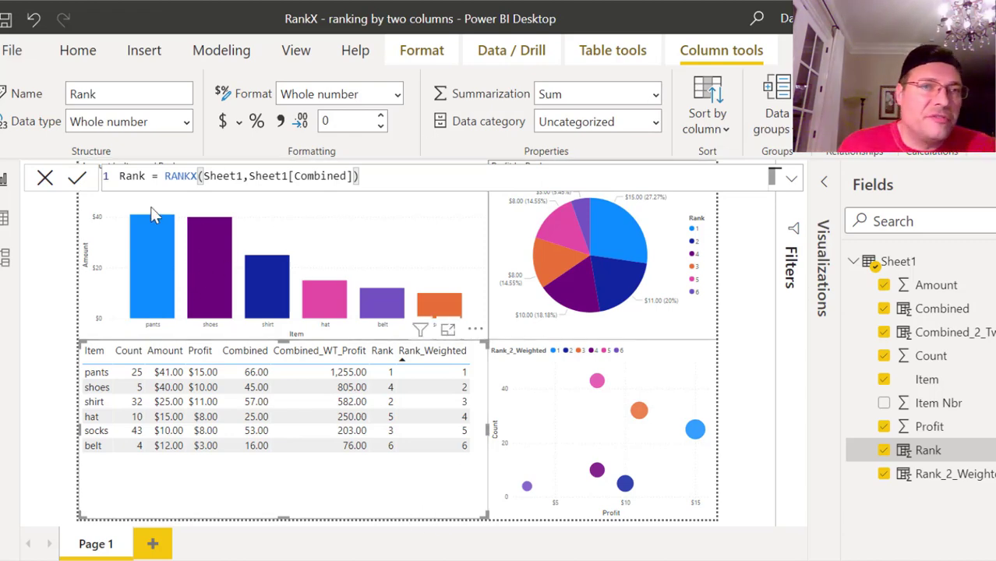
- Examine the fields used by the Amount by Item and Rank chart and the Profit by Rank pie chart, ending with the Rank column's formula
left_click(608, 216)
left_click(256, 216)
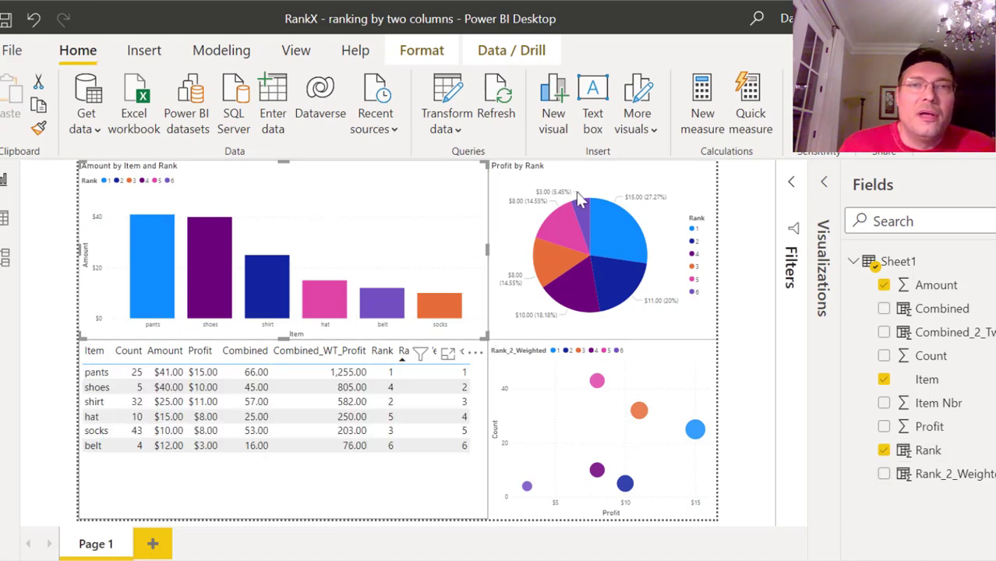
left_click(612, 205)
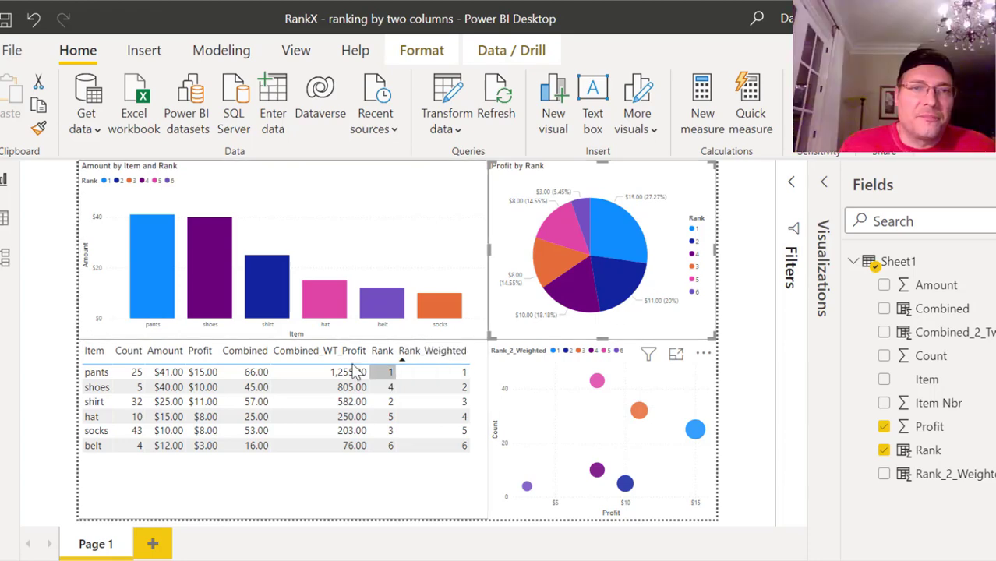
mouse_move(616, 232)
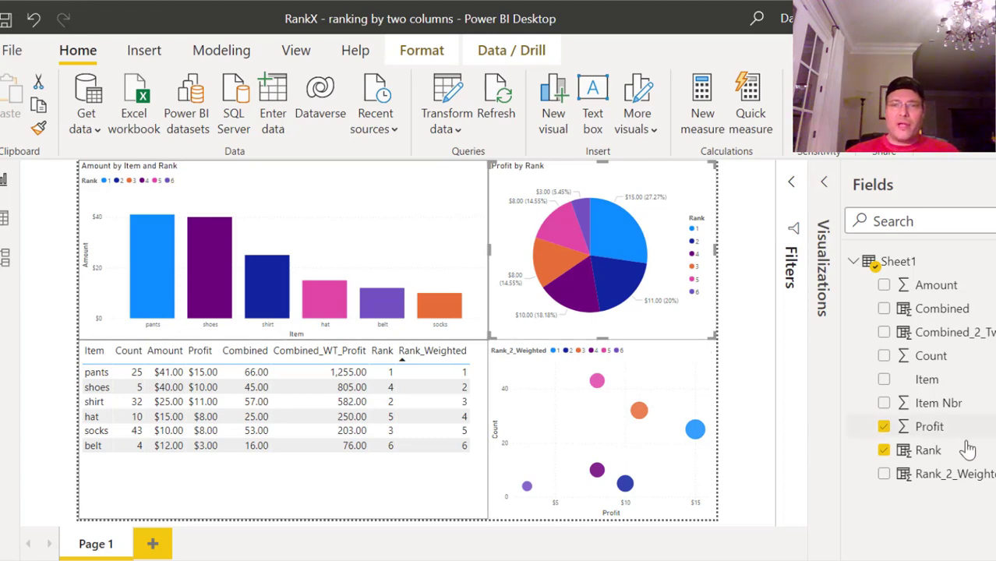
left_click(928, 450)
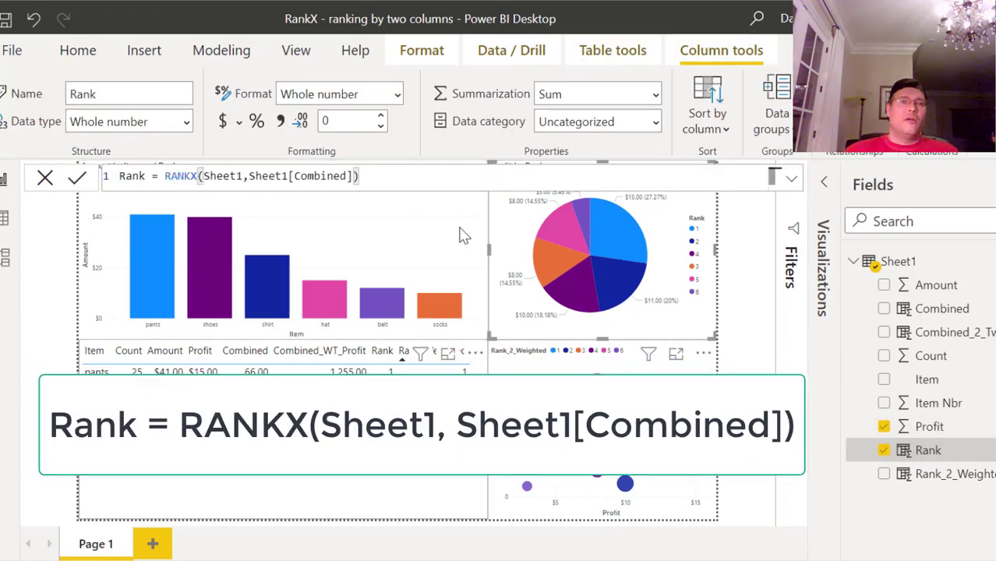